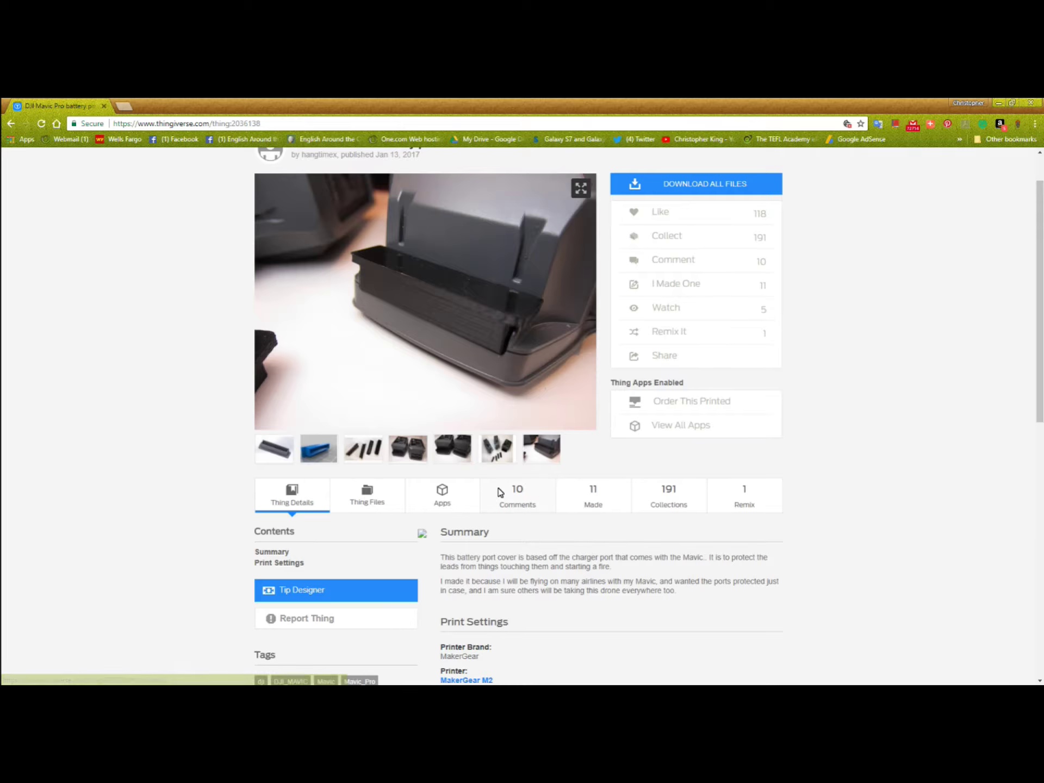
{"action": "scroll", "coordinate": [498, 491], "scroll_direction": "down", "scroll_amount": 5}
{"action": "scroll", "coordinate": [506, 491], "scroll_direction": "down", "scroll_amount": 3}
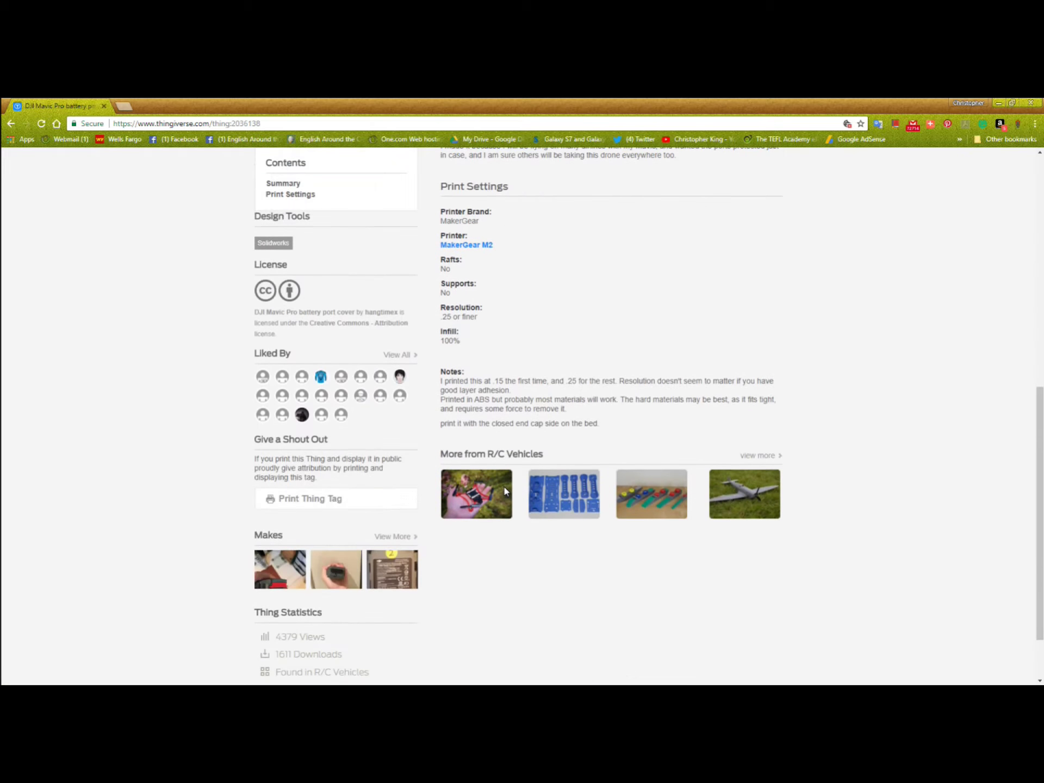
{"action": "double_click", "coordinate": [477, 400]}
{"action": "scroll", "coordinate": [522, 439], "scroll_direction": "up", "scroll_amount": 3}
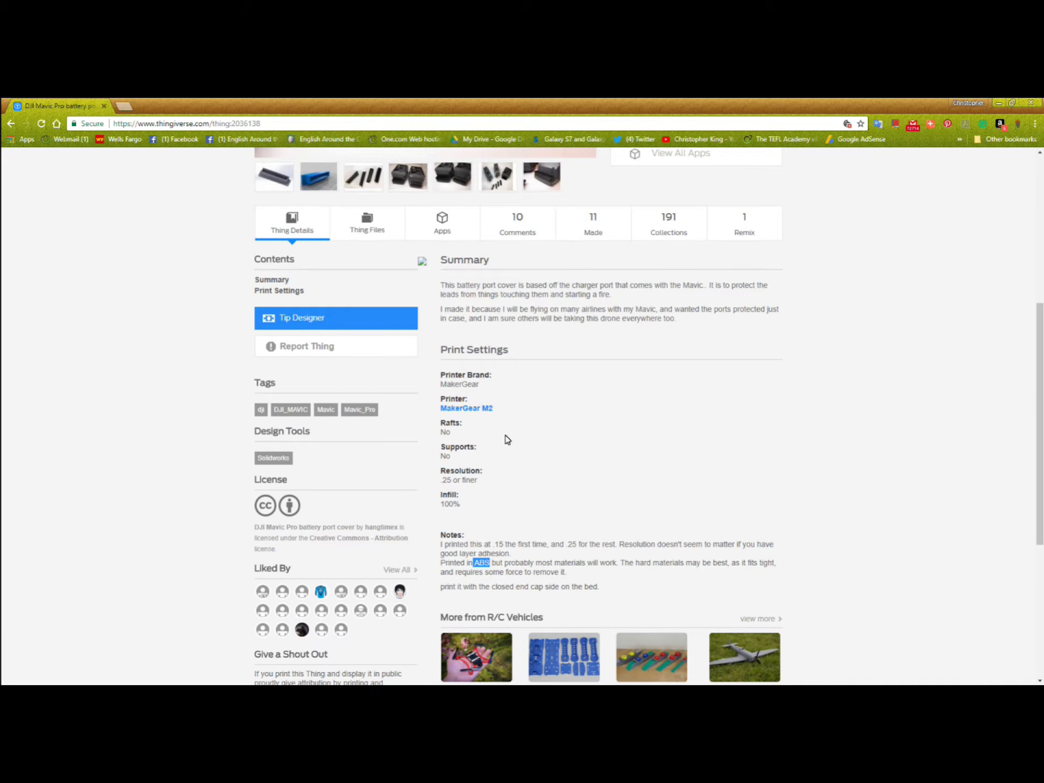
{"action": "left_click", "coordinate": [579, 479]}
{"action": "scroll", "coordinate": [446, 435], "scroll_direction": "up", "scroll_amount": 4}
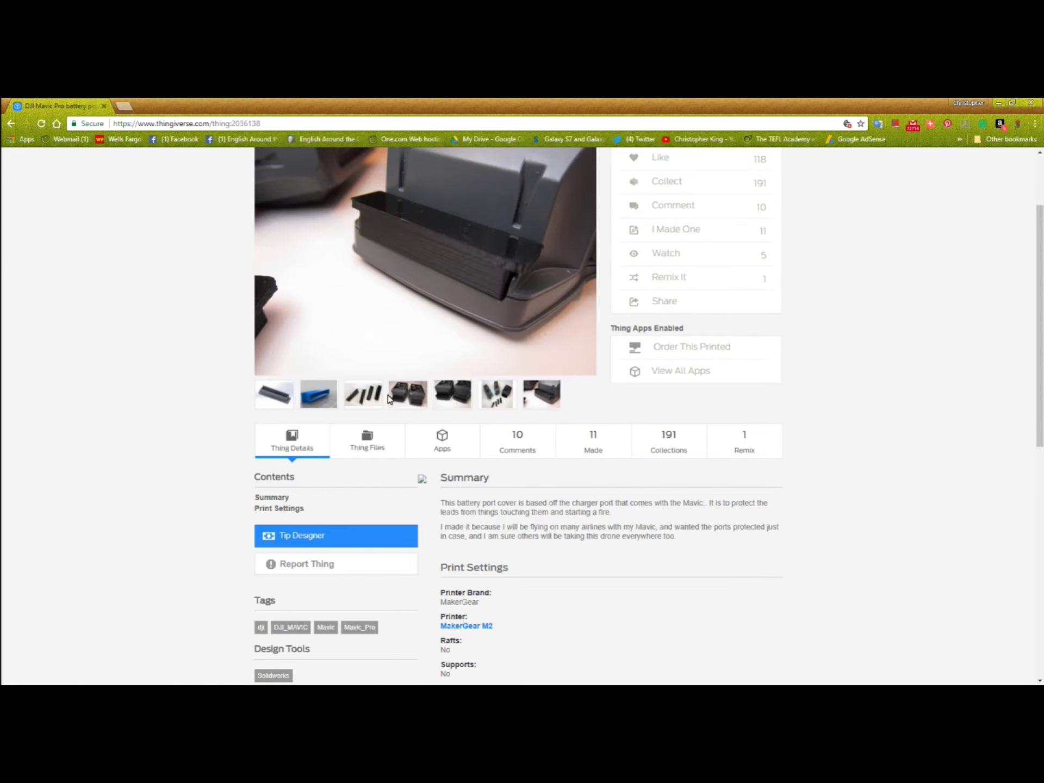
{"action": "scroll", "coordinate": [404, 395], "scroll_direction": "up", "scroll_amount": 2}
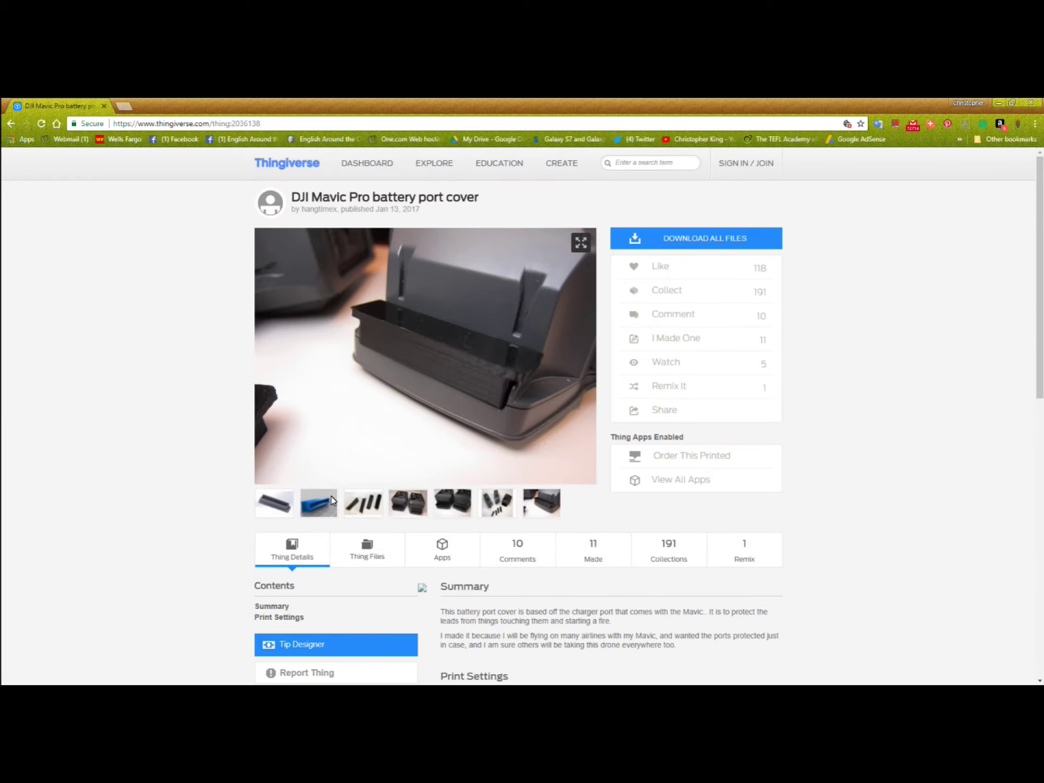
{"action": "left_click", "coordinate": [326, 511]}
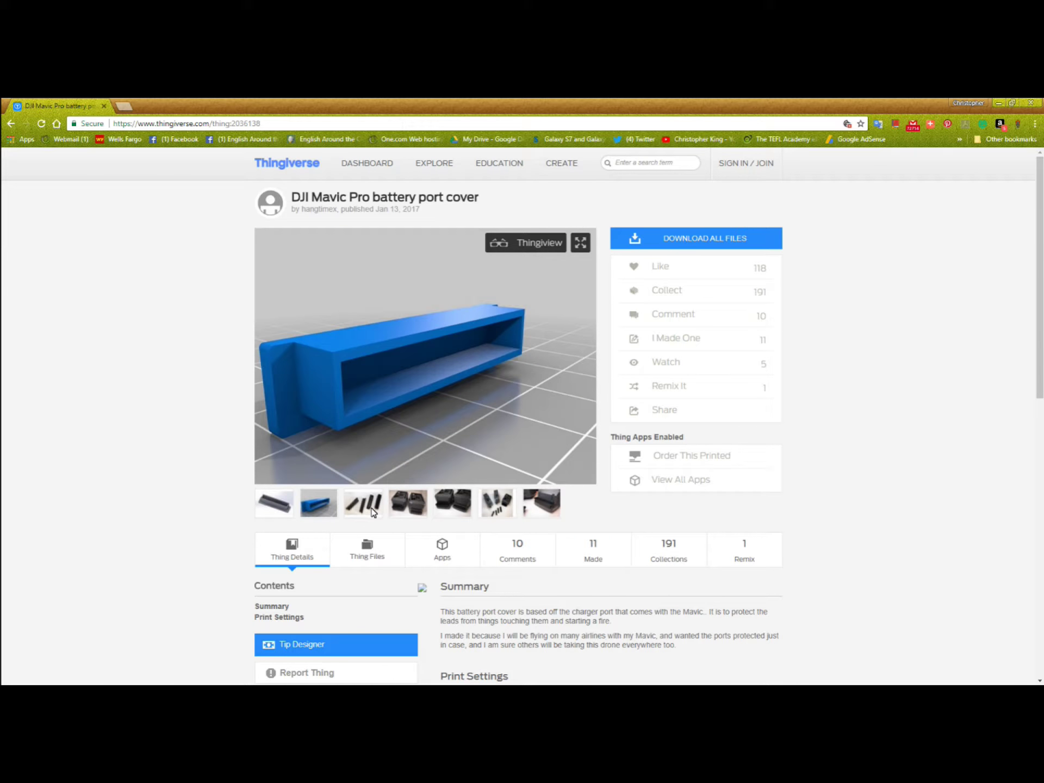
{"action": "left_click", "coordinate": [372, 511]}
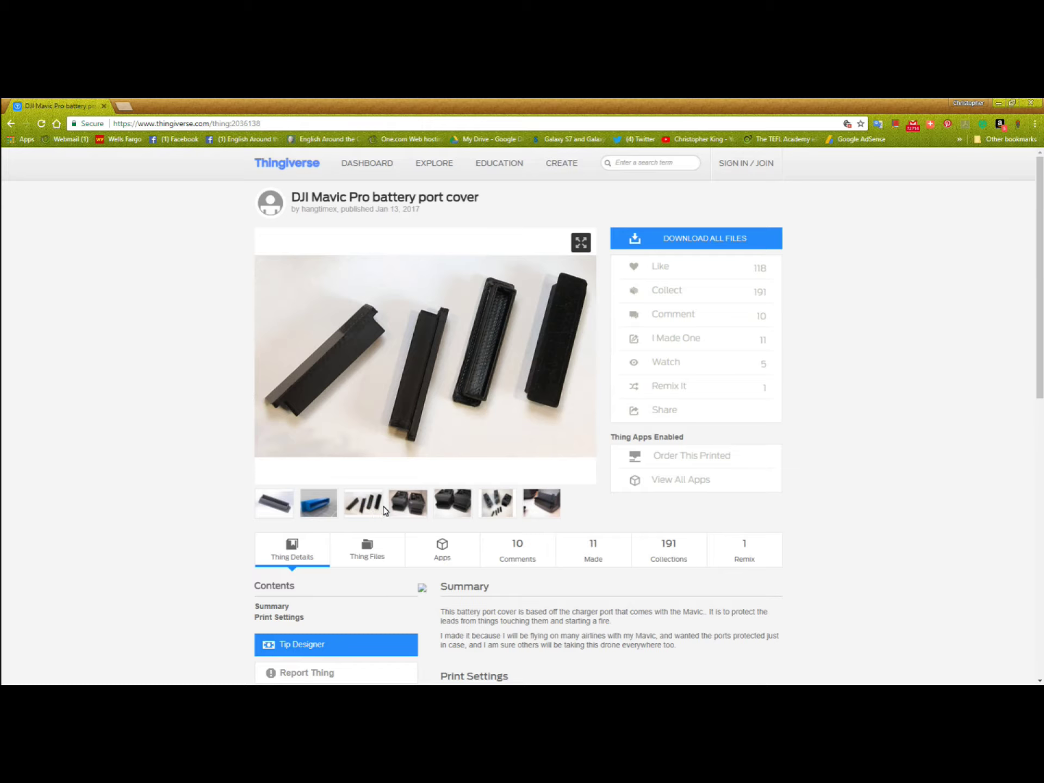
{"action": "left_click", "coordinate": [423, 512]}
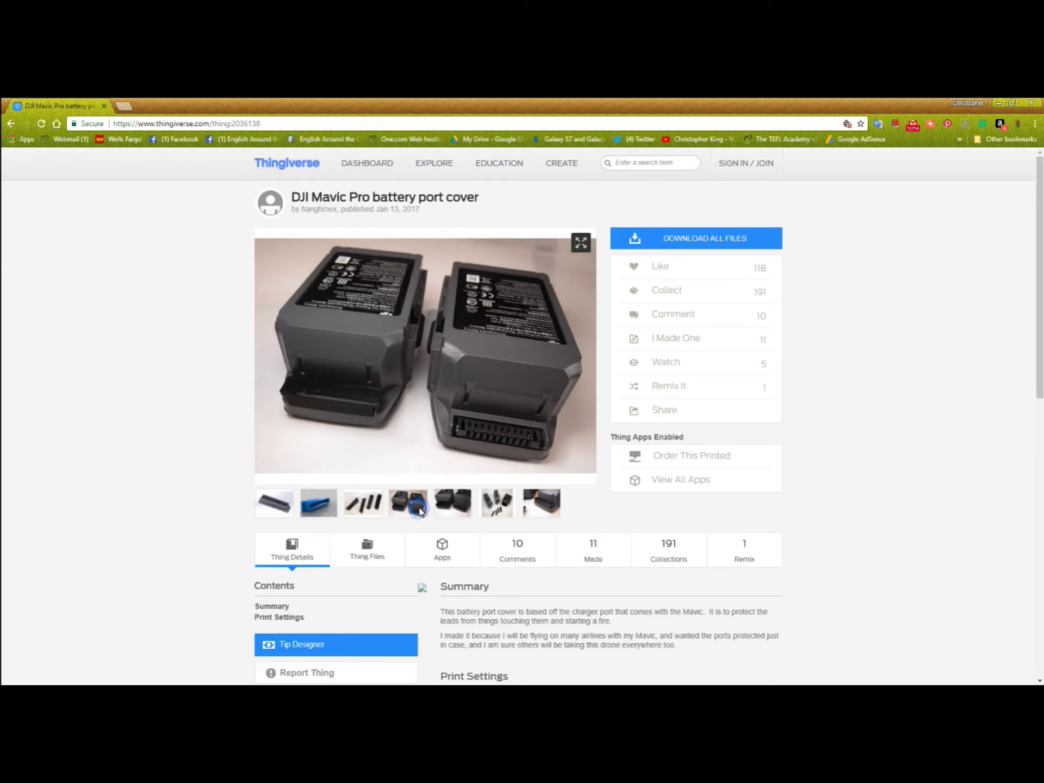
{"action": "left_click", "coordinate": [546, 505]}
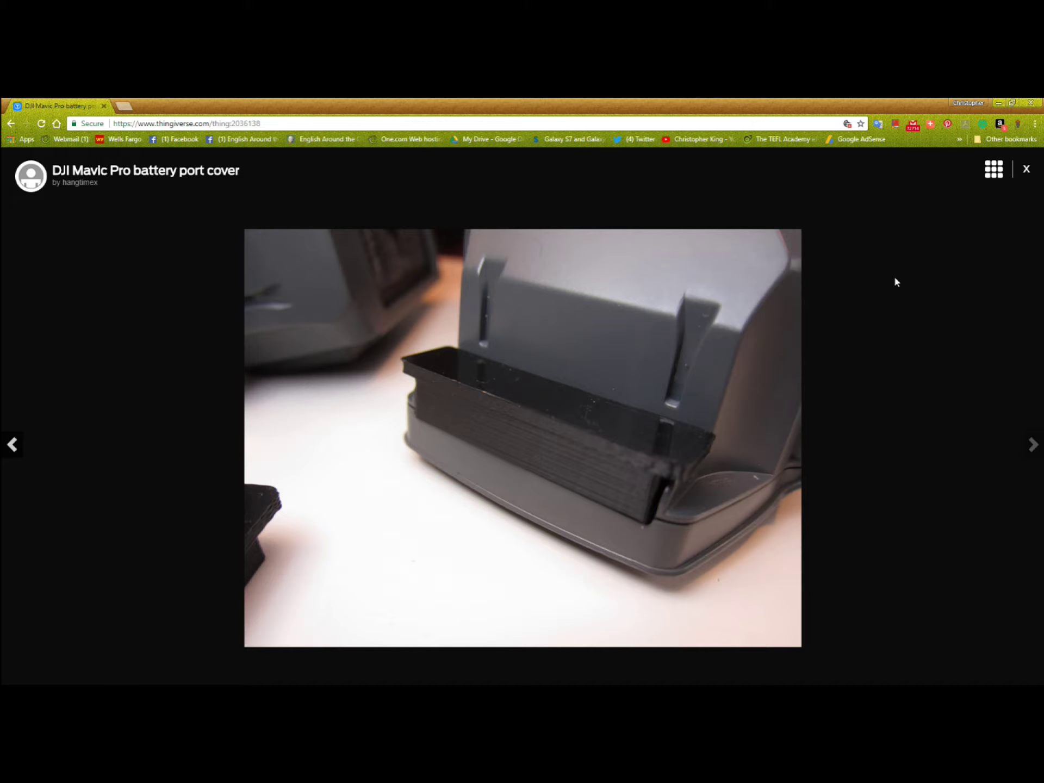
{"action": "left_click", "coordinate": [1026, 170]}
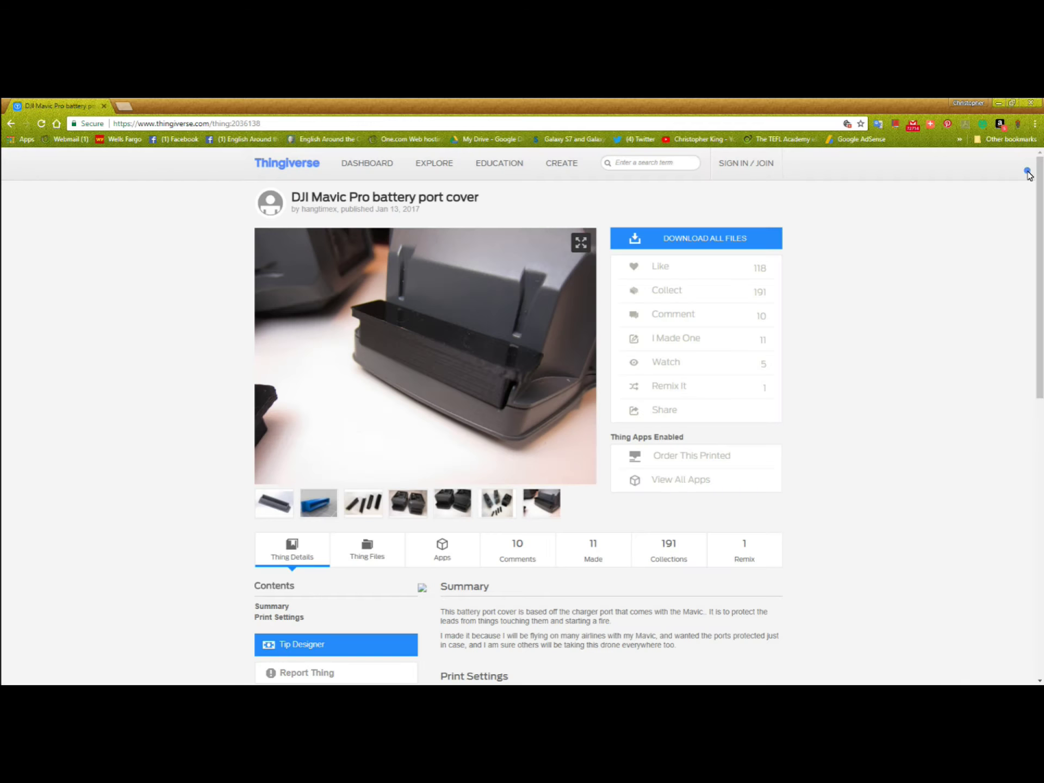
{"action": "scroll", "coordinate": [449, 521], "scroll_direction": "down", "scroll_amount": 2}
{"action": "scroll", "coordinate": [454, 523], "scroll_direction": "down", "scroll_amount": 2}
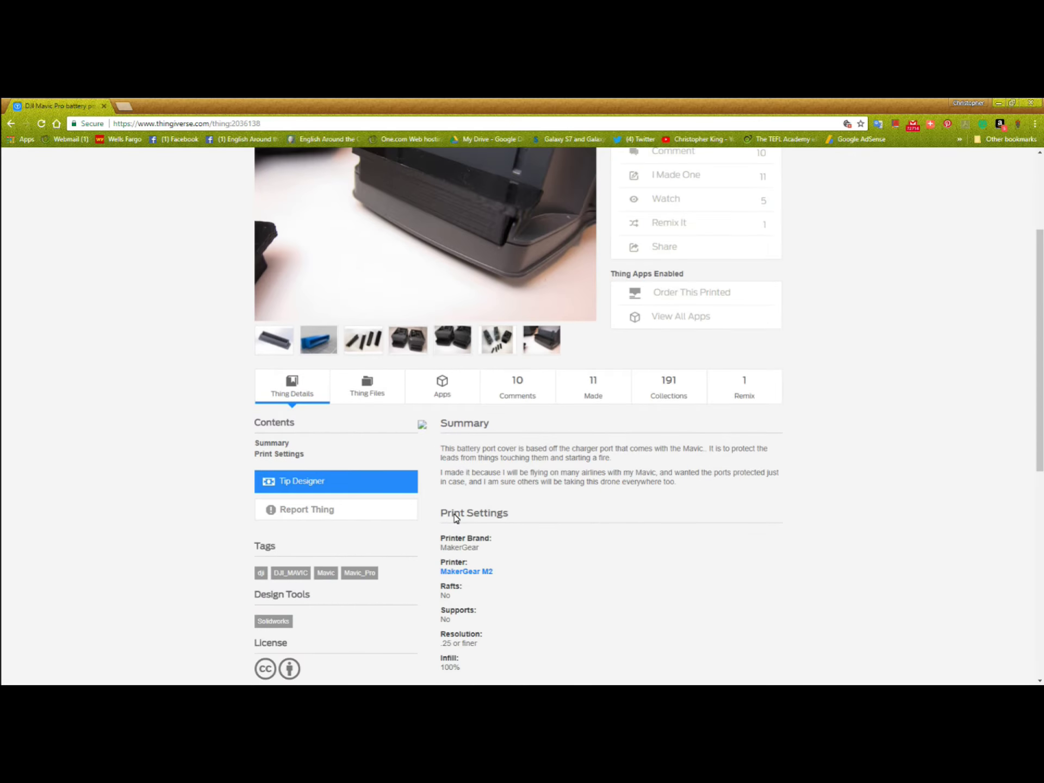
{"action": "scroll", "coordinate": [457, 522], "scroll_direction": "up", "scroll_amount": 3}
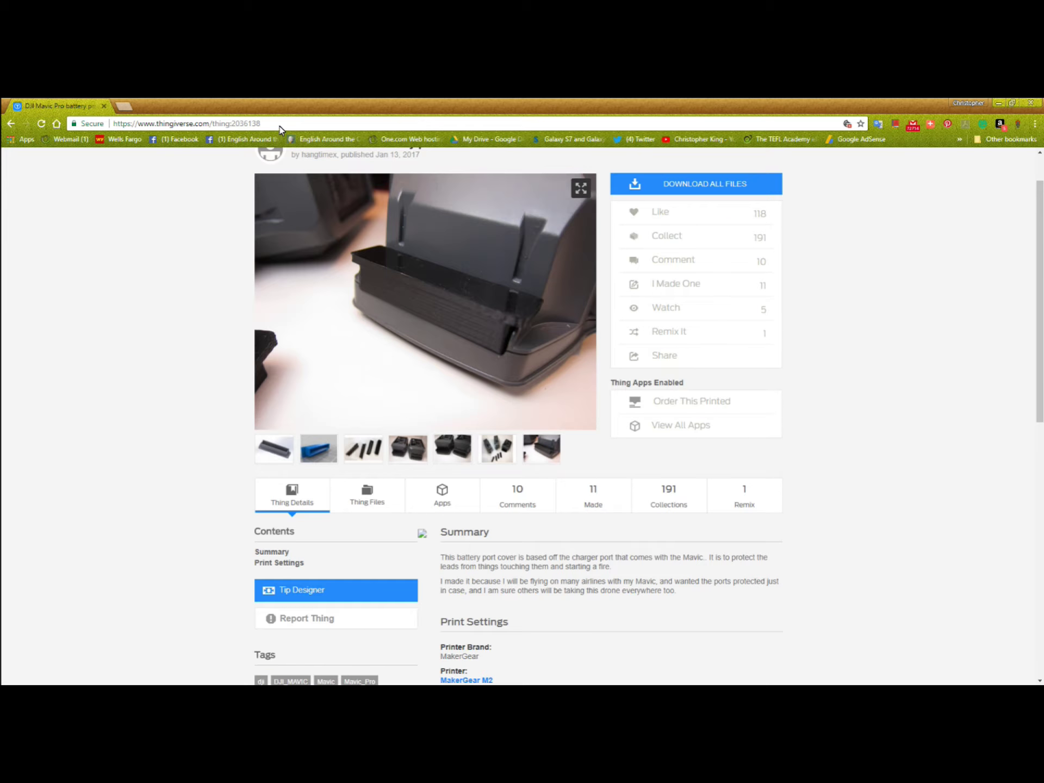
{"action": "left_click_drag", "start_coordinate": [210, 129], "coordinate": [111, 132]}
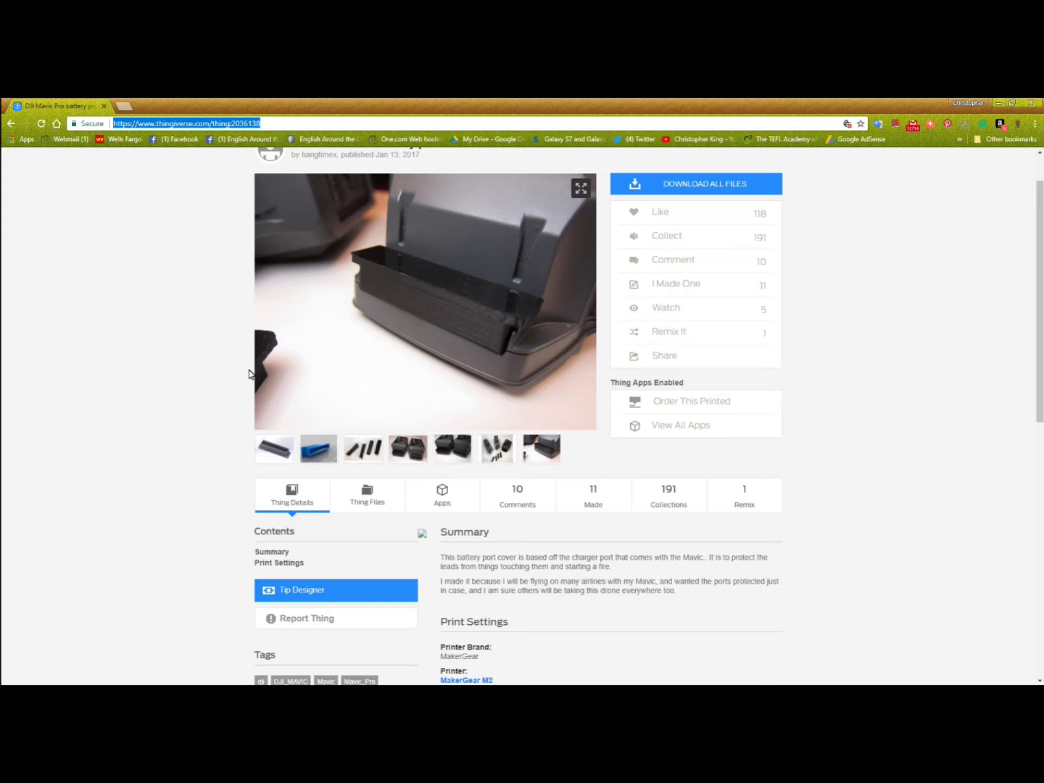
{"action": "scroll", "coordinate": [107, 518], "scroll_direction": "down", "scroll_amount": 2}
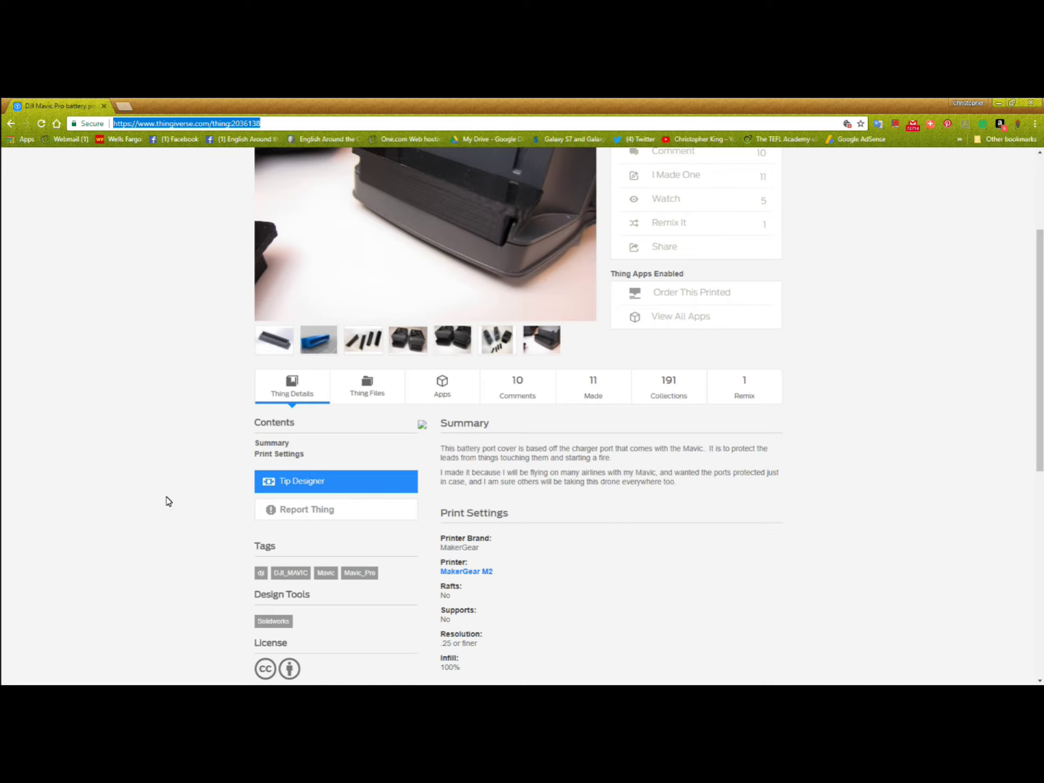
{"action": "scroll", "coordinate": [655, 619], "scroll_direction": "down", "scroll_amount": 4}
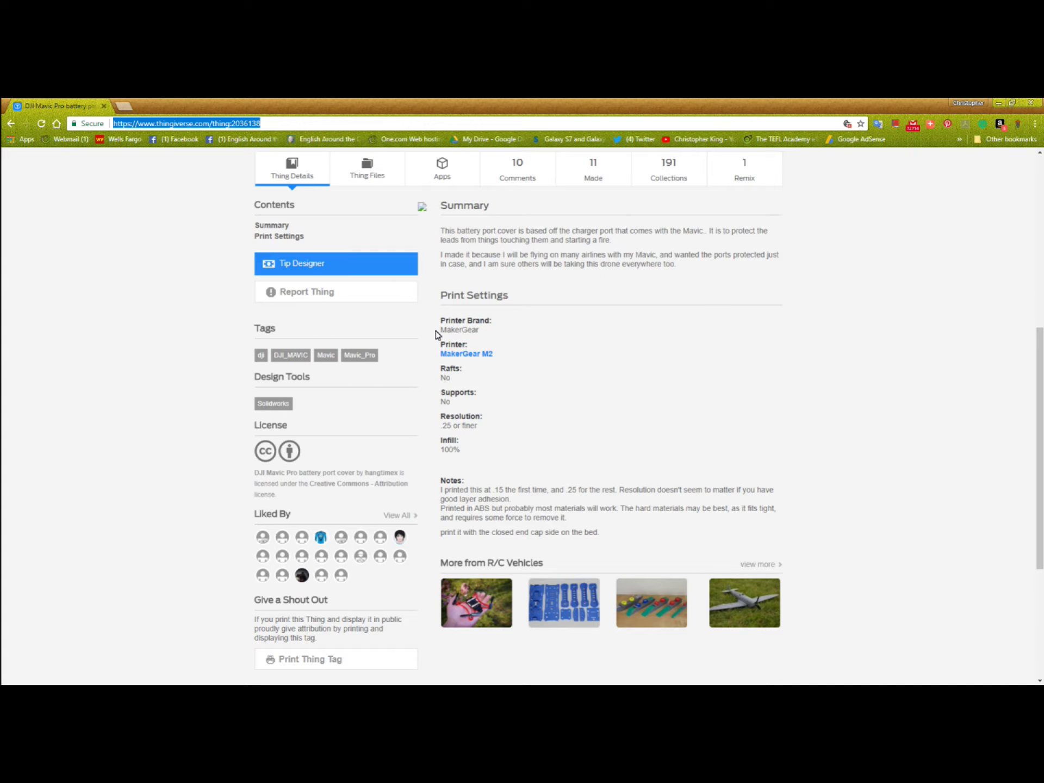
{"action": "left_click_drag", "start_coordinate": [442, 330], "coordinate": [482, 333]}
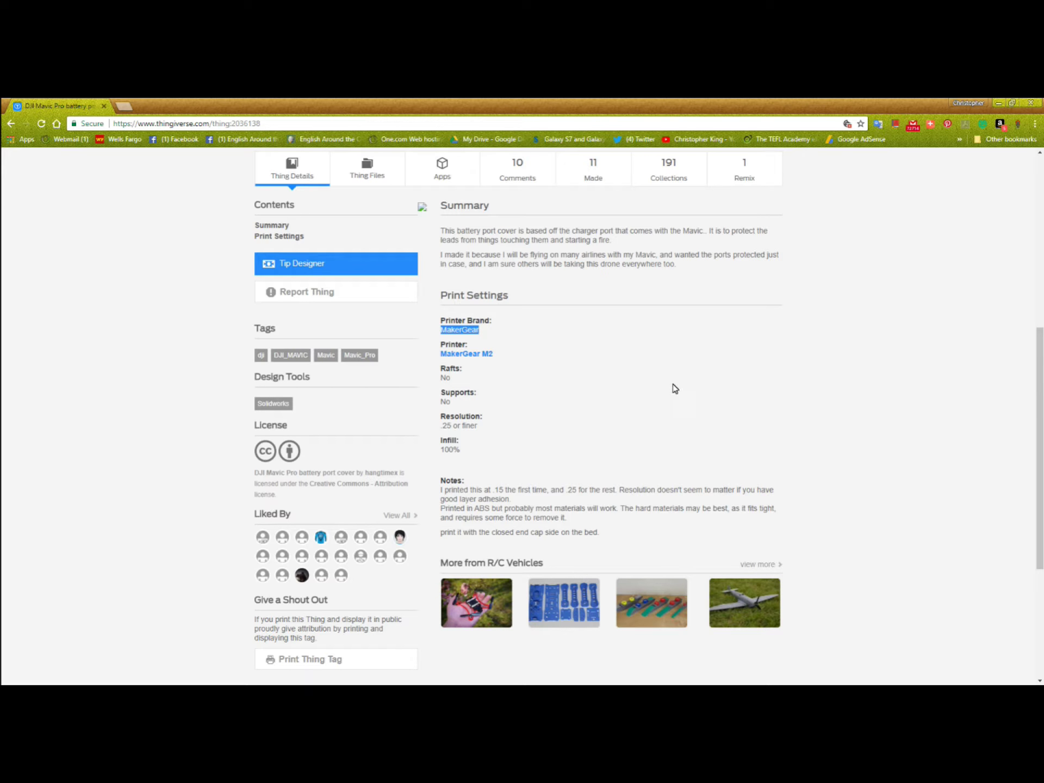
{"action": "scroll", "coordinate": [673, 387], "scroll_direction": "down", "scroll_amount": 2}
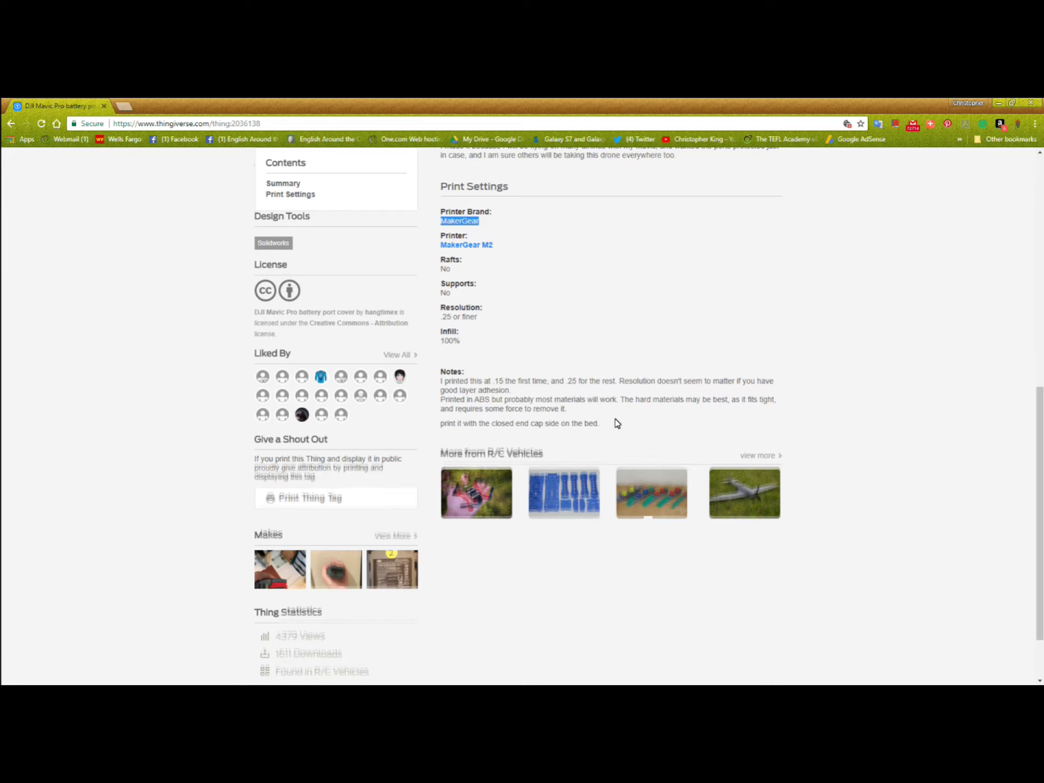
{"action": "scroll", "coordinate": [617, 423], "scroll_direction": "down", "scroll_amount": 1}
{"action": "scroll", "coordinate": [648, 540], "scroll_direction": "up", "scroll_amount": 2}
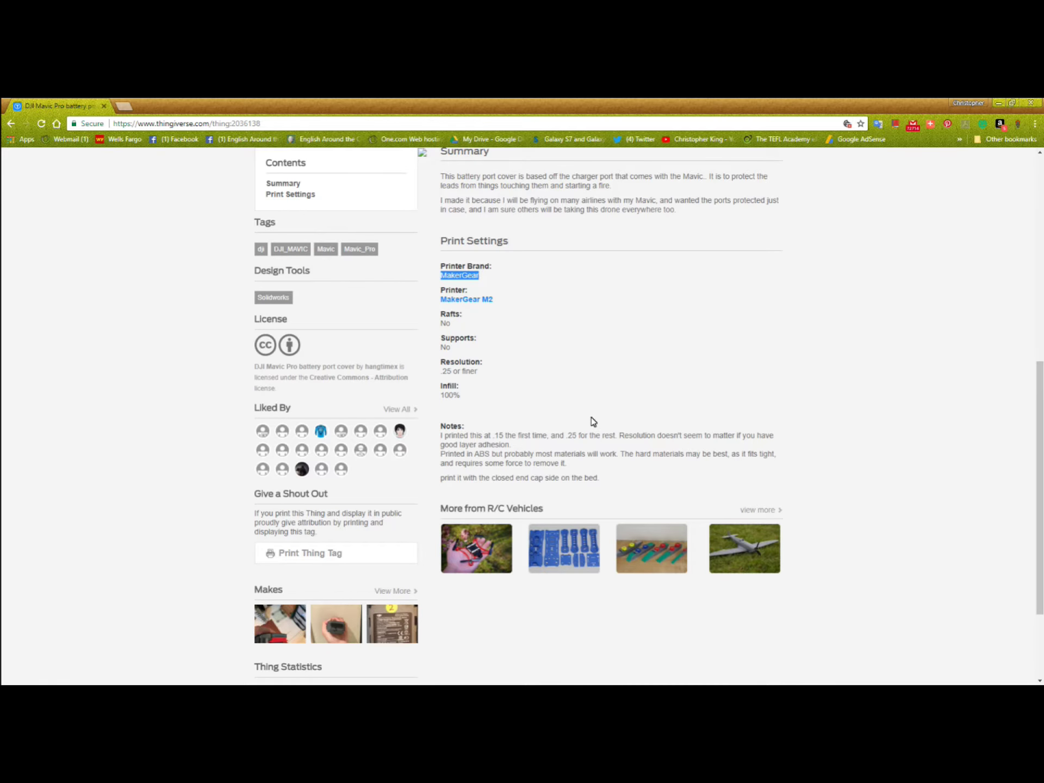
{"action": "scroll", "coordinate": [592, 422], "scroll_direction": "up", "scroll_amount": 7}
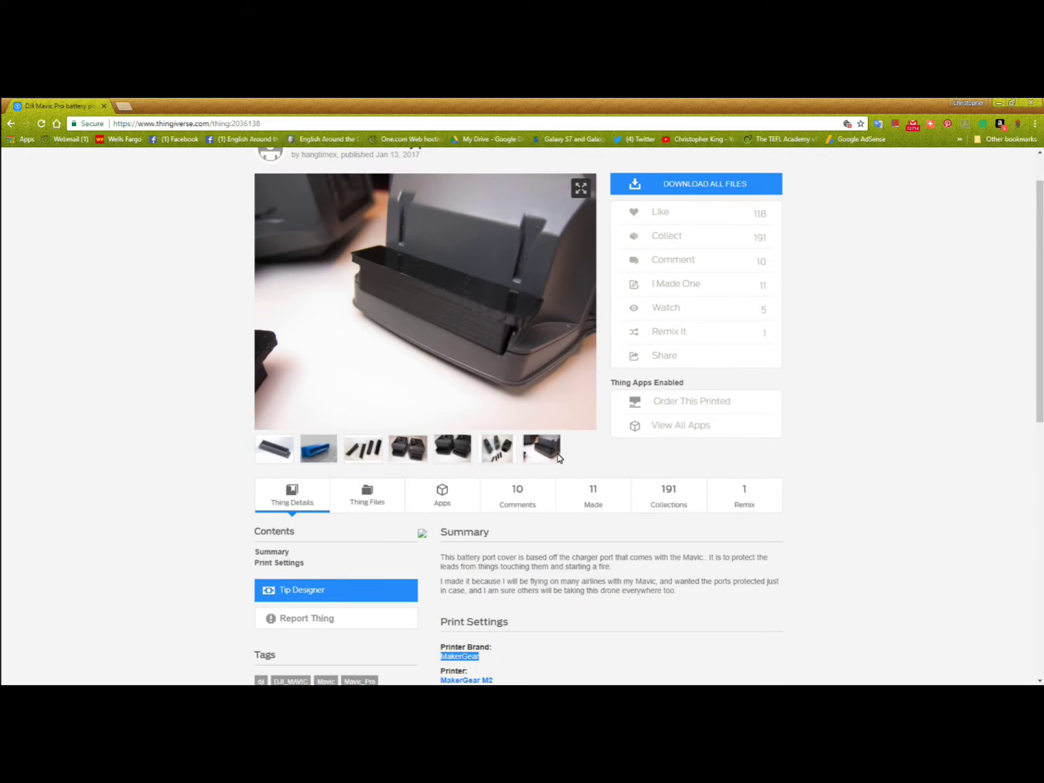
{"action": "left_click", "coordinate": [548, 456]}
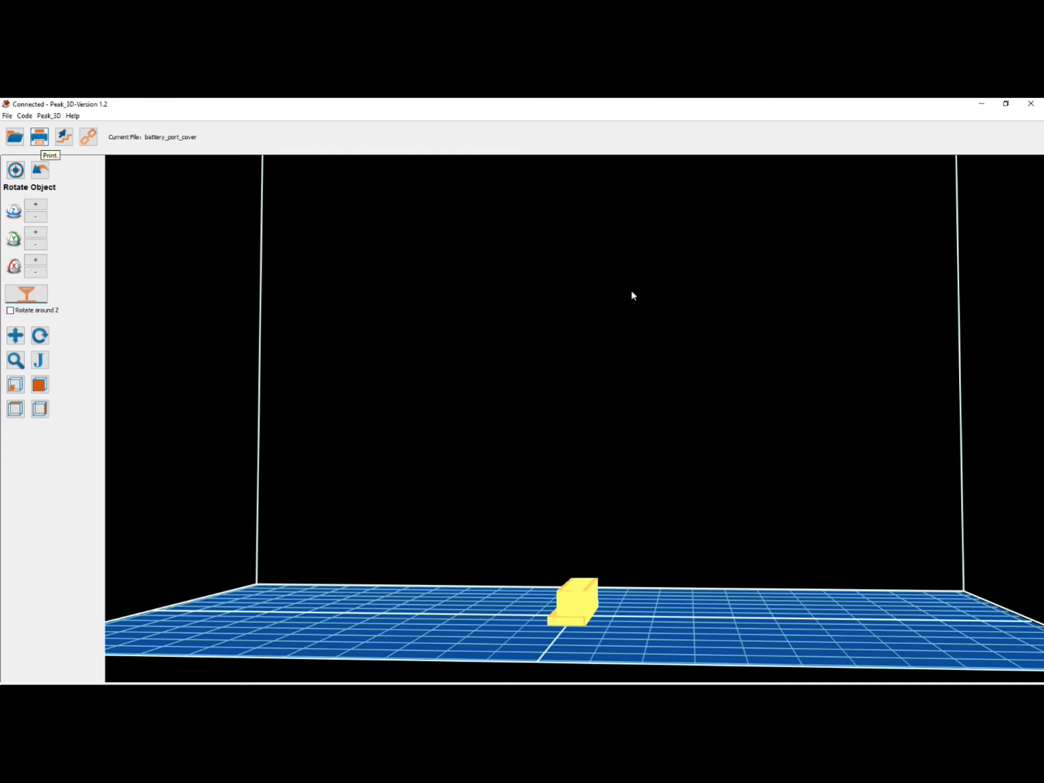
Step: Start toolpath generation from the Code menu, declining default preferences to review generator settings
{"action": "key", "text": "alt+c"}
{"action": "key", "text": "Right"}
{"action": "key", "text": "Escape"}
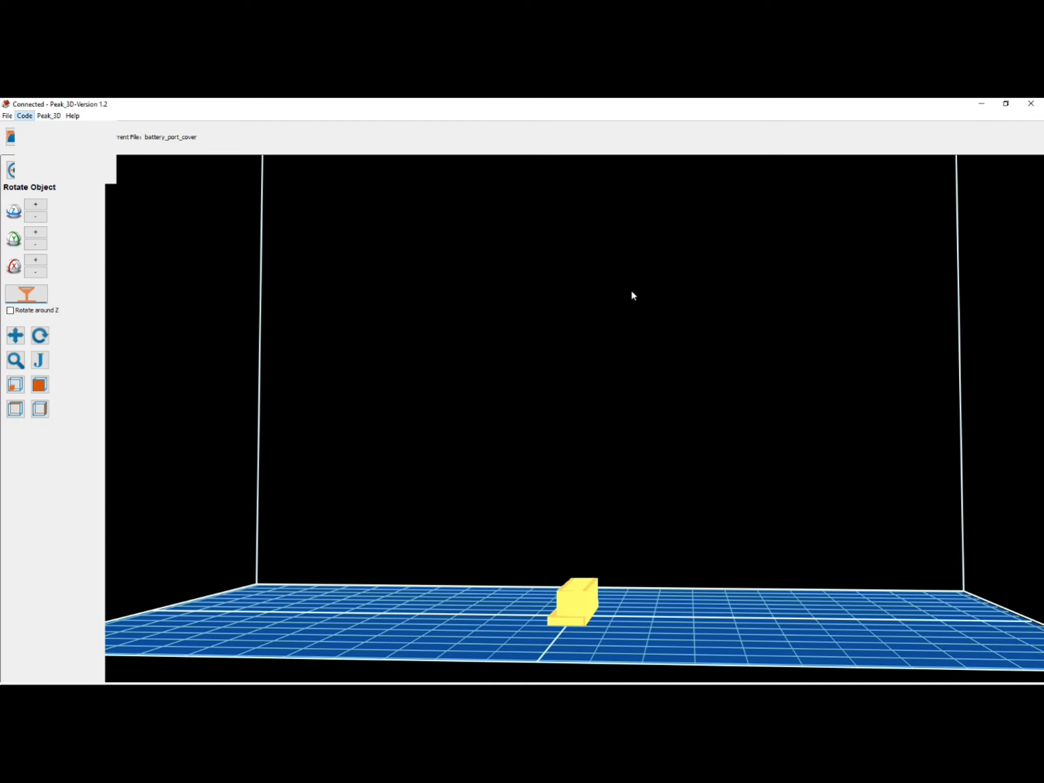
{"action": "key", "text": "Down"}
{"action": "key", "text": "Return"}
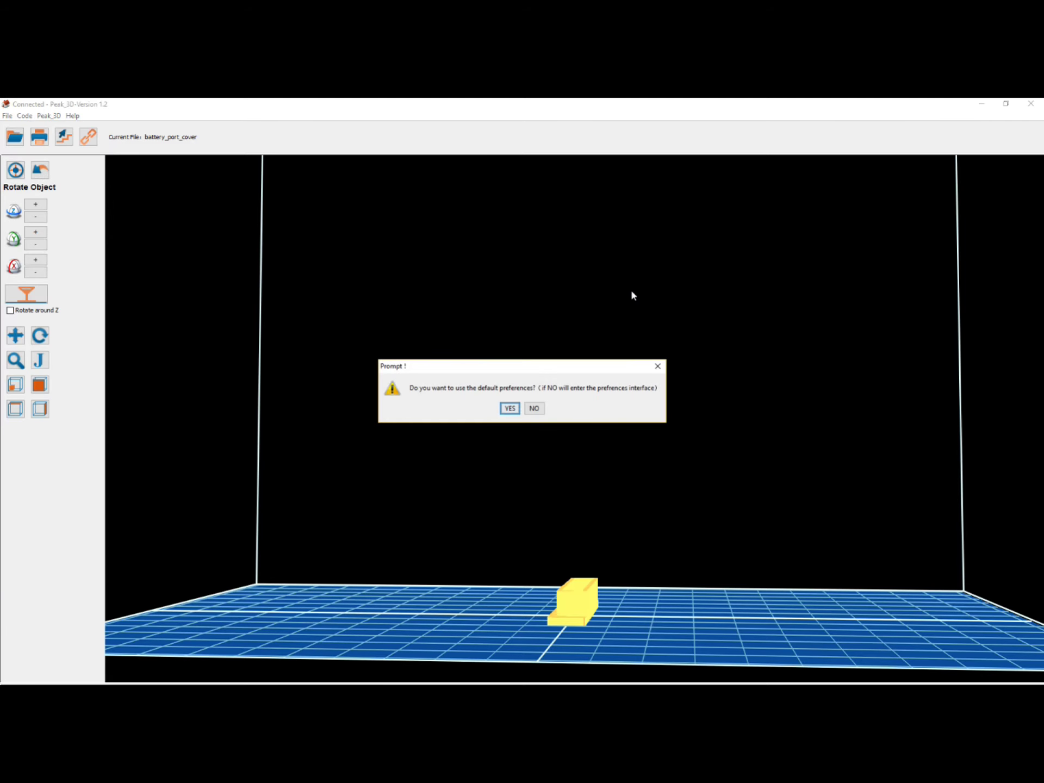
{"action": "key", "text": "Tab"}
{"action": "key", "text": "Return"}
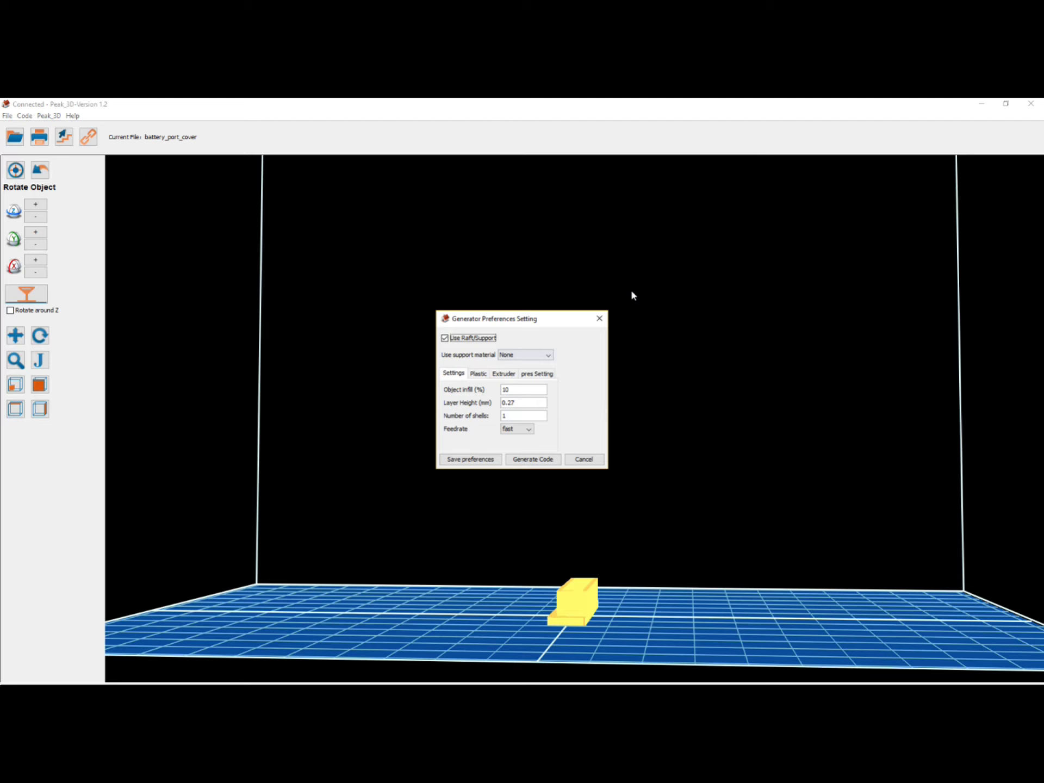
Step: Keep support material at None with 10% infill and 0.27 mm layers, and save the preferences
{"action": "key", "text": "Tab"}
{"action": "key", "text": "space"}
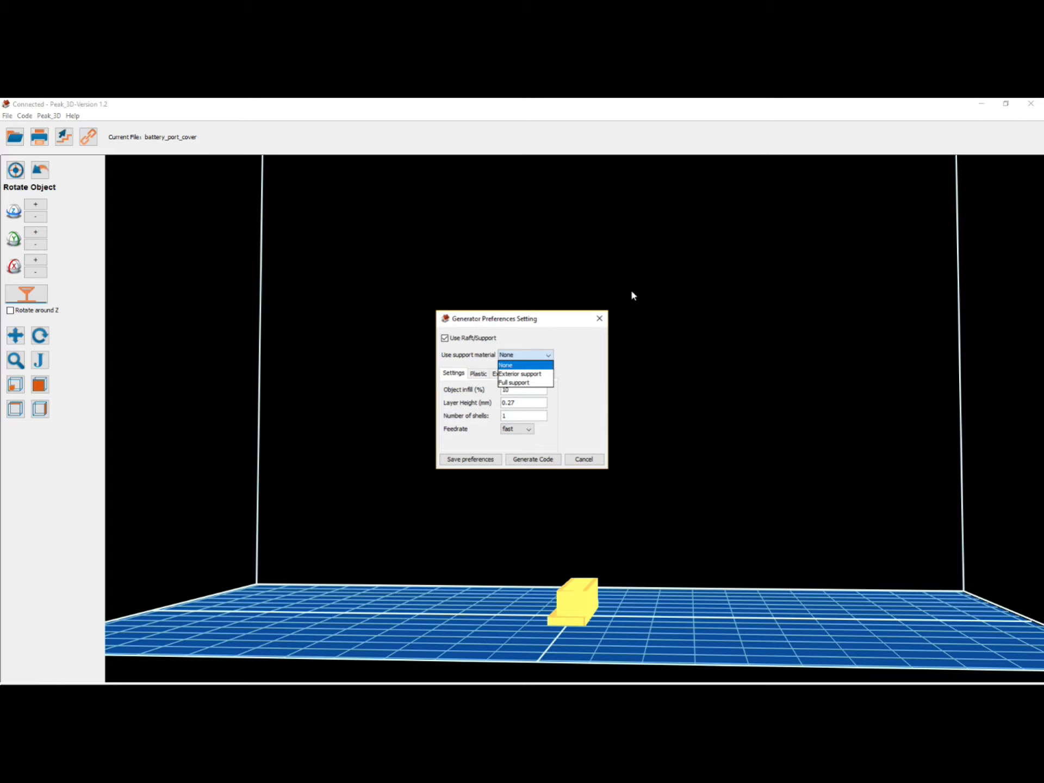
{"action": "key", "text": "Return"}
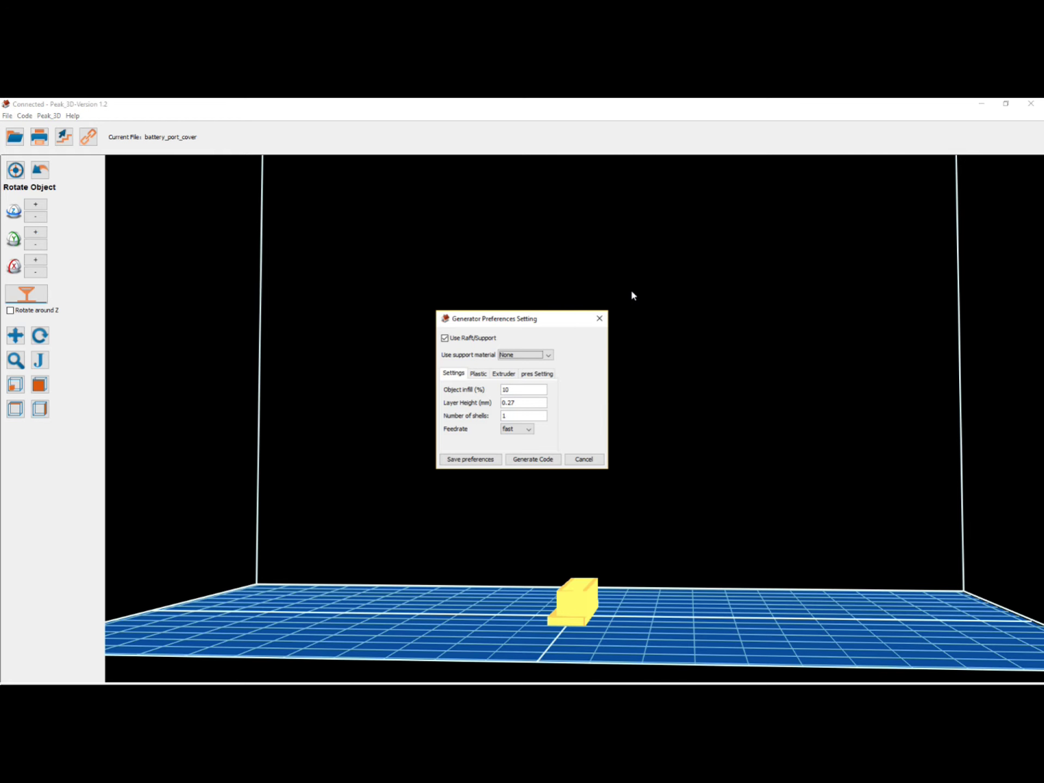
{"action": "key", "text": "Tab"}
{"action": "key", "text": "Tab"}
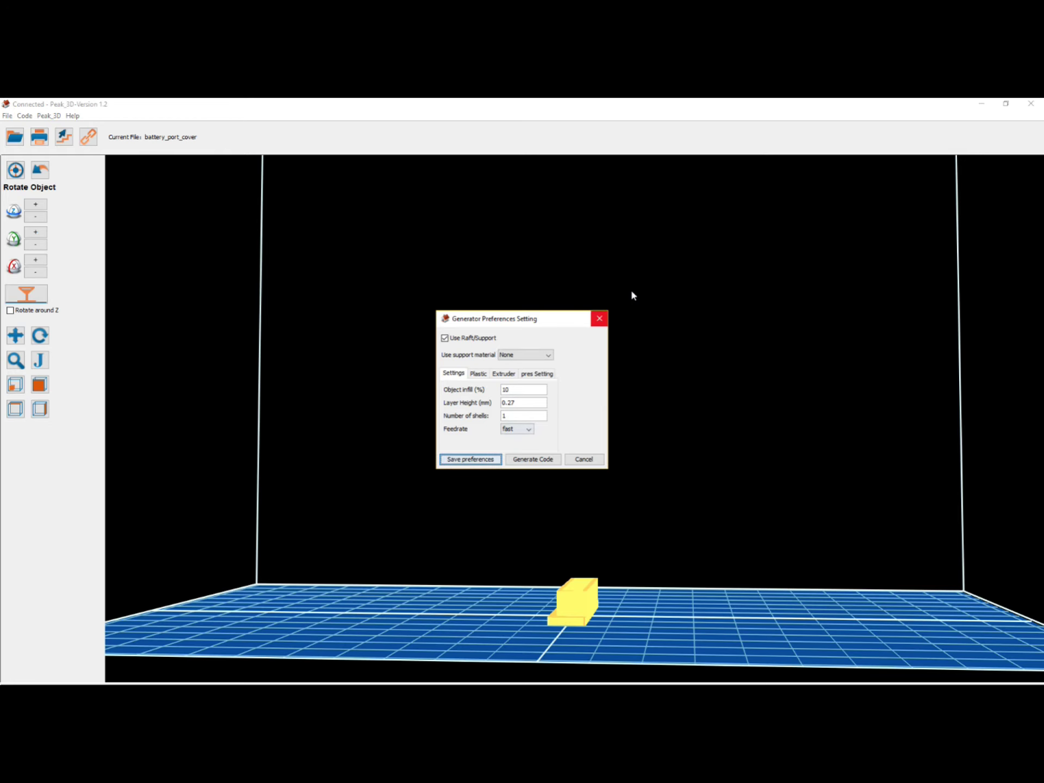
{"action": "key", "text": "Return"}
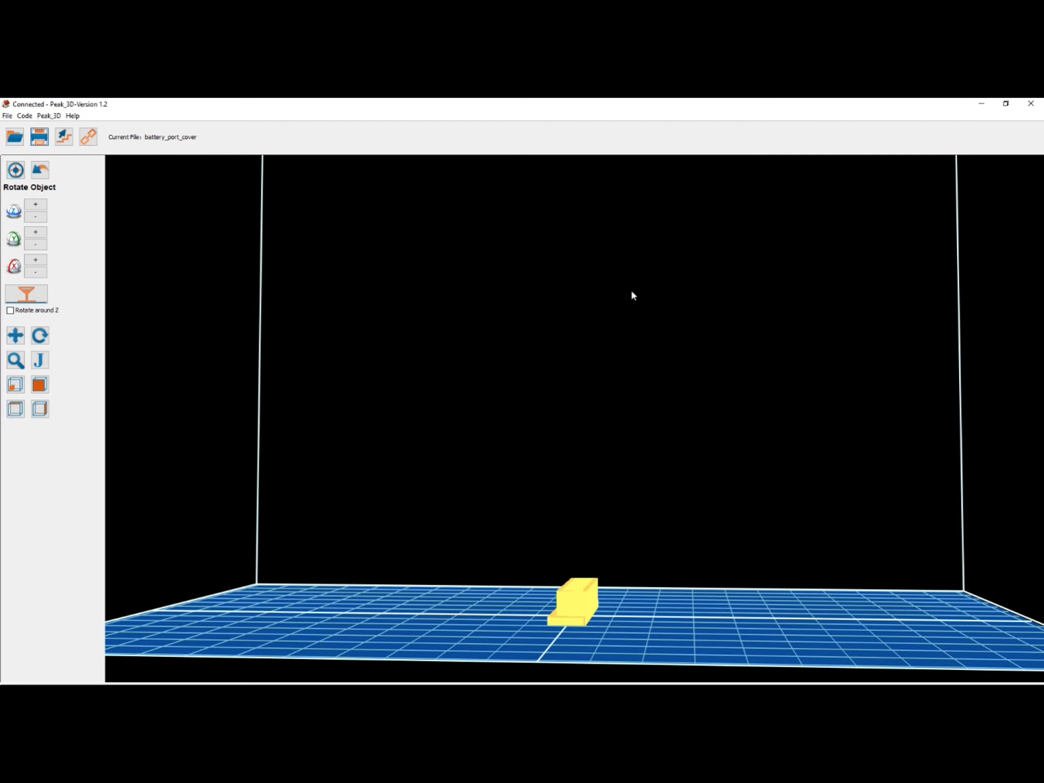
Step: Generate the battery_port_cover toolpath using default preferences and start printing it
{"action": "key", "text": "Return"}
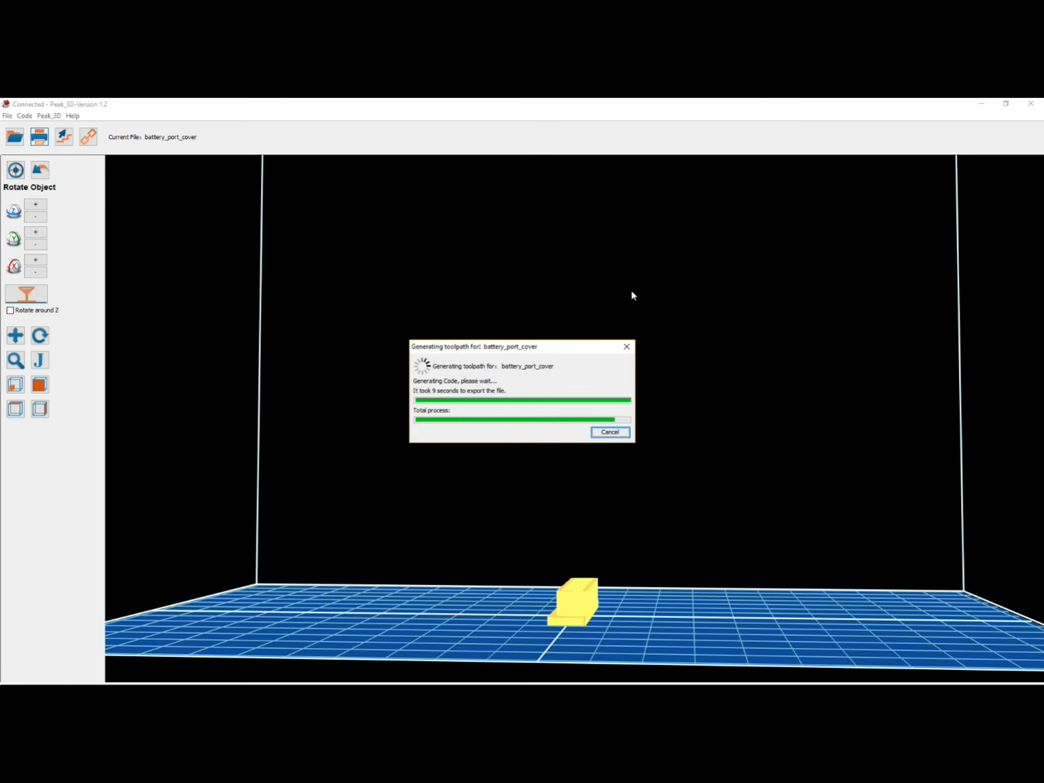
{"action": "key", "text": "Return"}
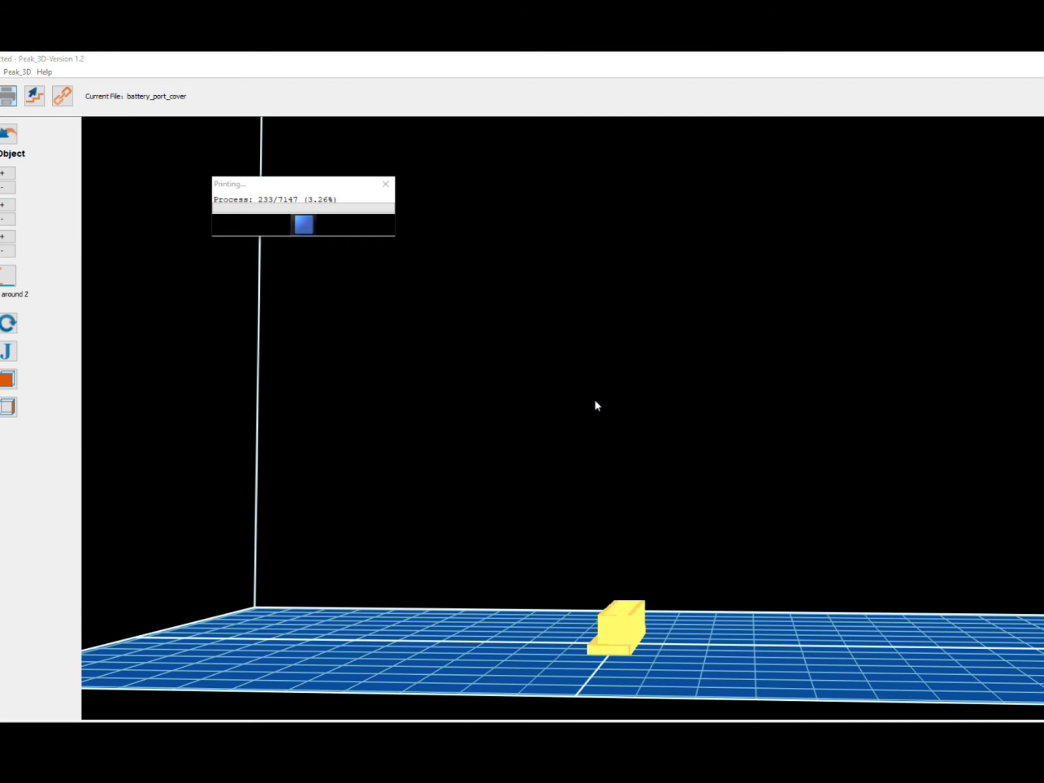